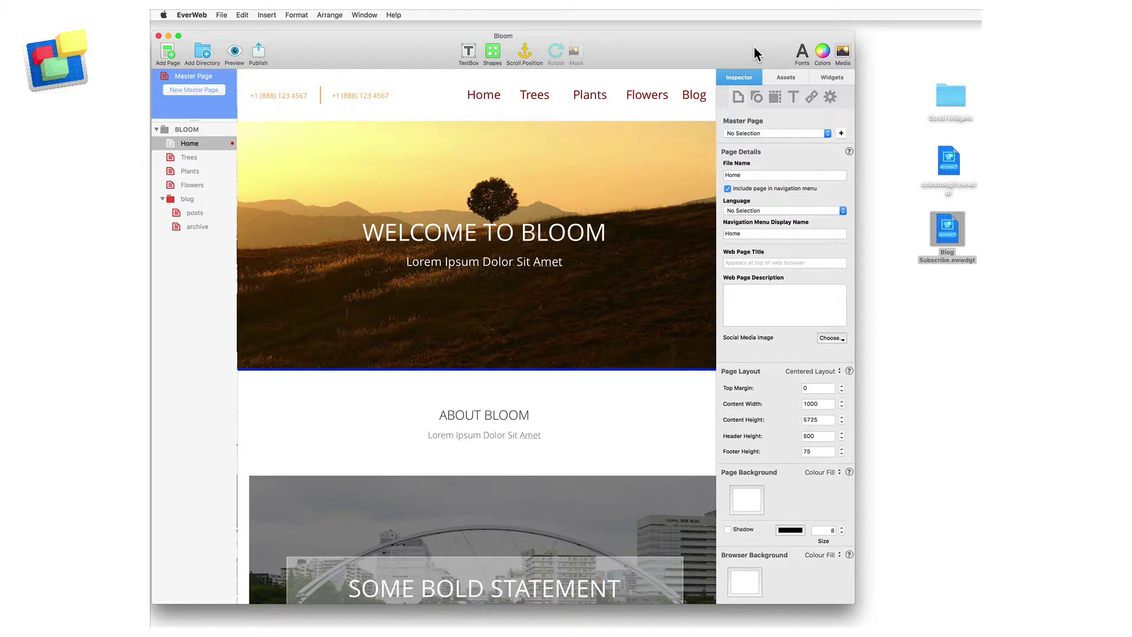
Step: Switch the right-hand panel to the Widgets library for the Bloom site
left_click(850, 83)
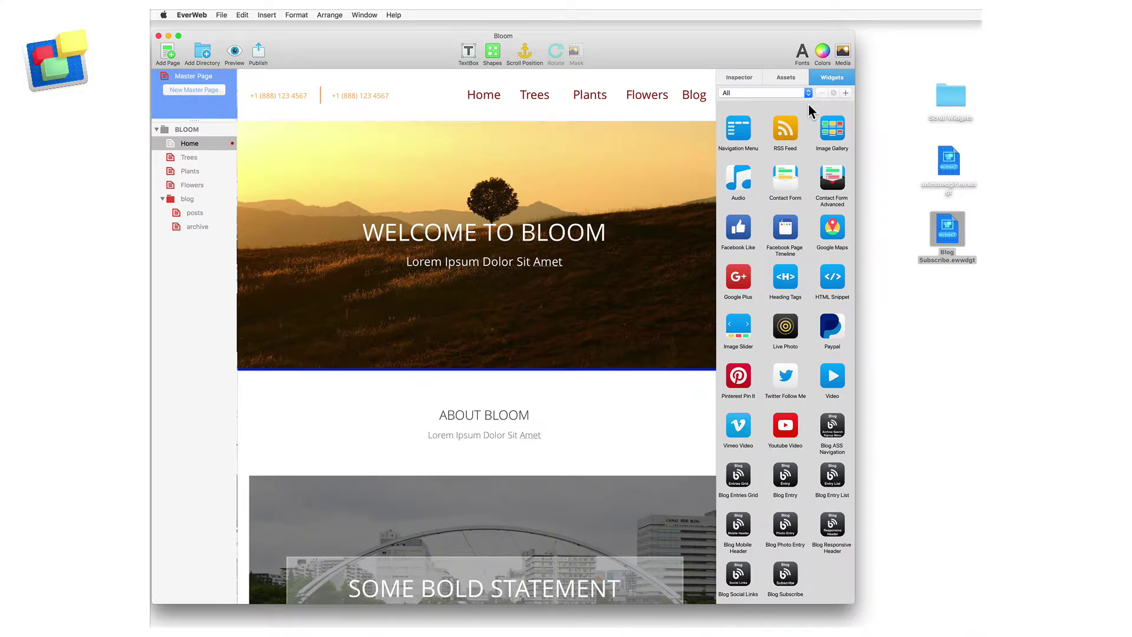
left_click(806, 92)
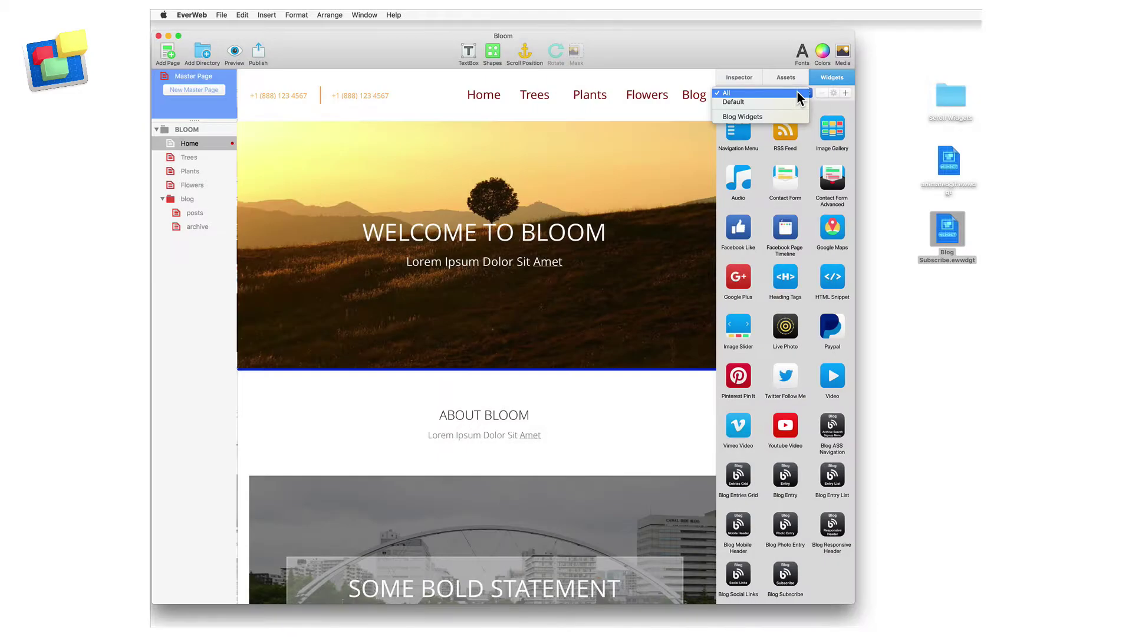
left_click(797, 91)
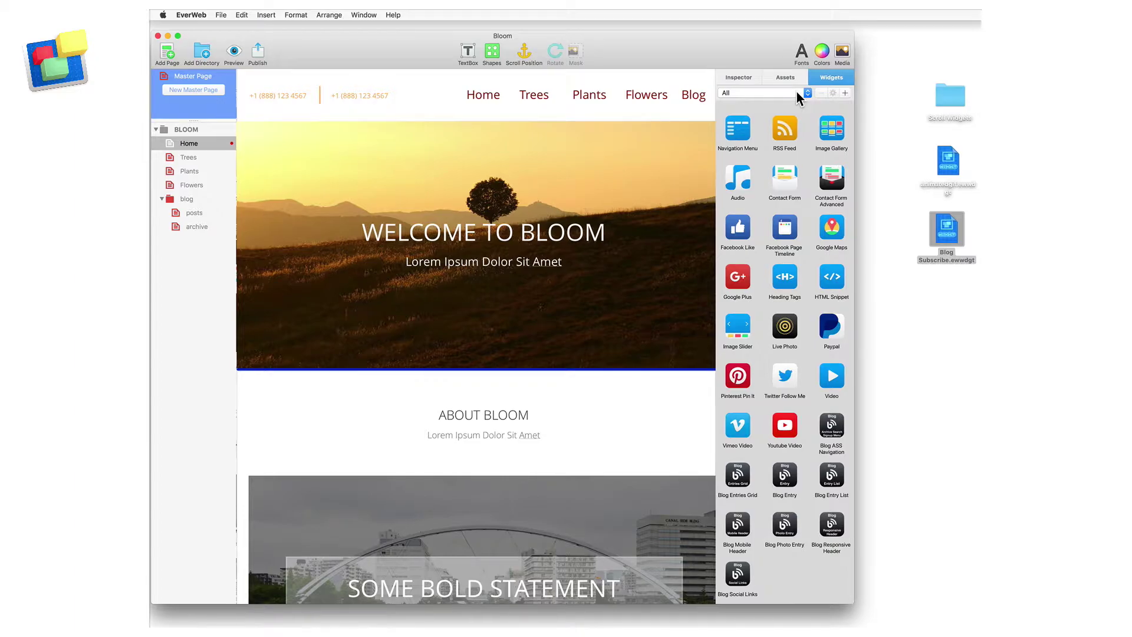
left_click(797, 93)
Step: Toggle the category filter from Default to All and install Blog Subscribe.ewwdgt from the desktop
left_click(794, 99)
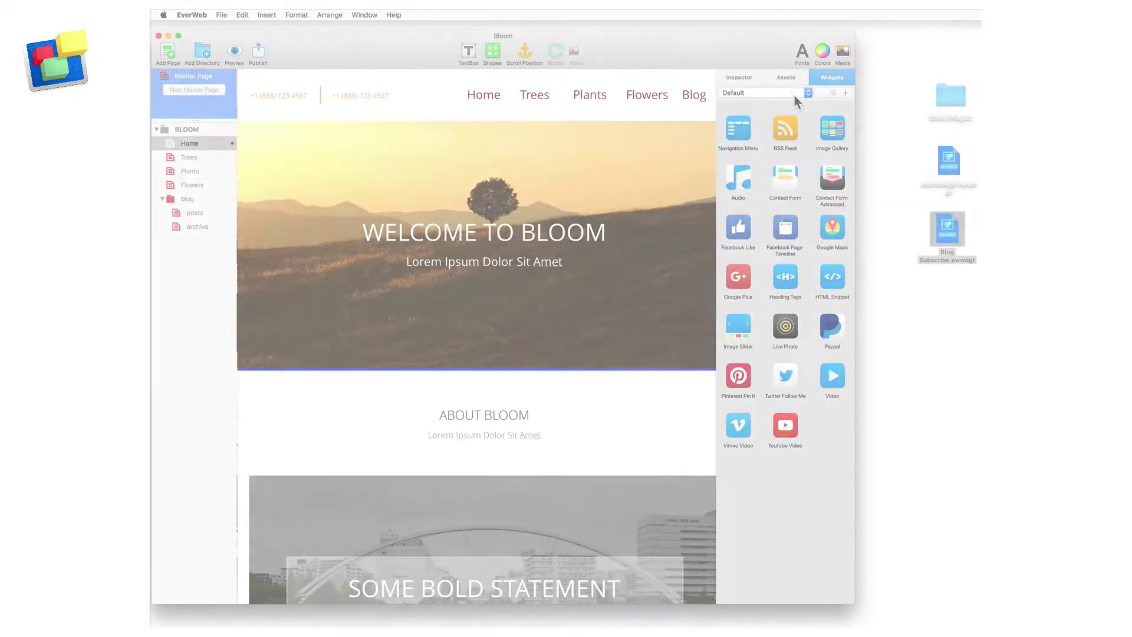
left_click(794, 93)
left_click(791, 82)
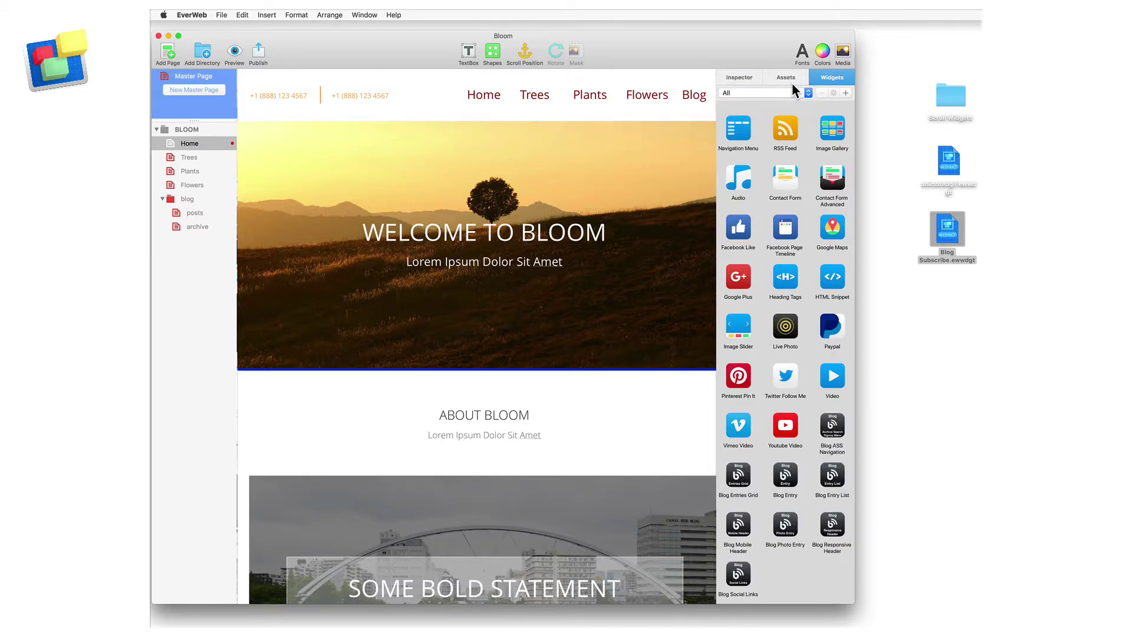
left_click_drag(946, 232, 771, 209)
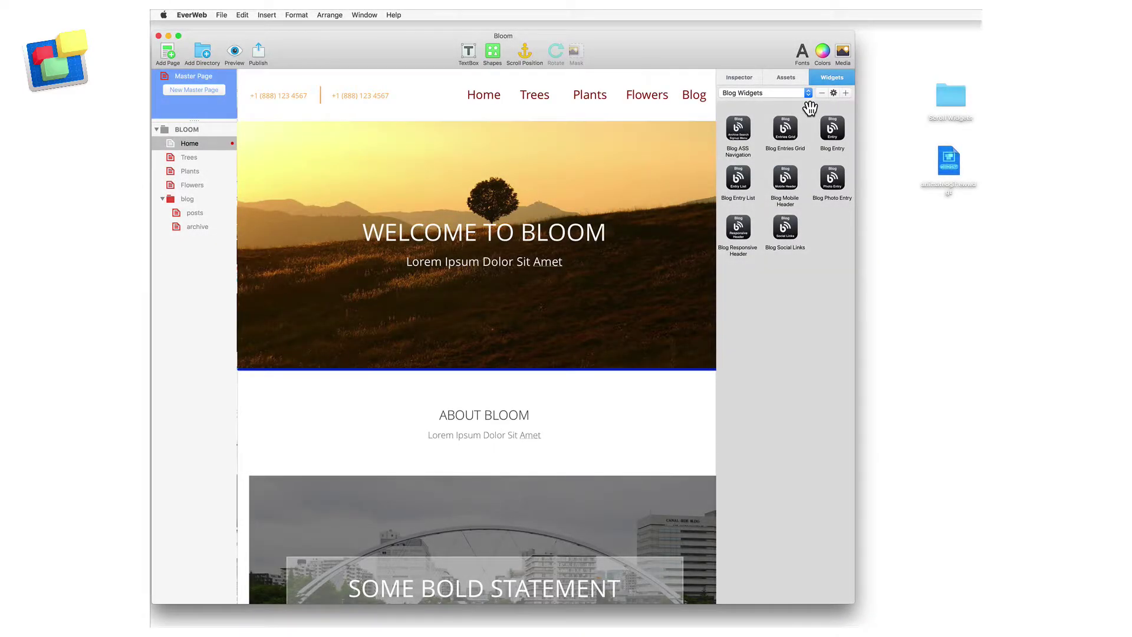
left_click(791, 92)
Step: With All shown, move the Blog Subscribe widget into the Blog Widgets category
left_click(790, 71)
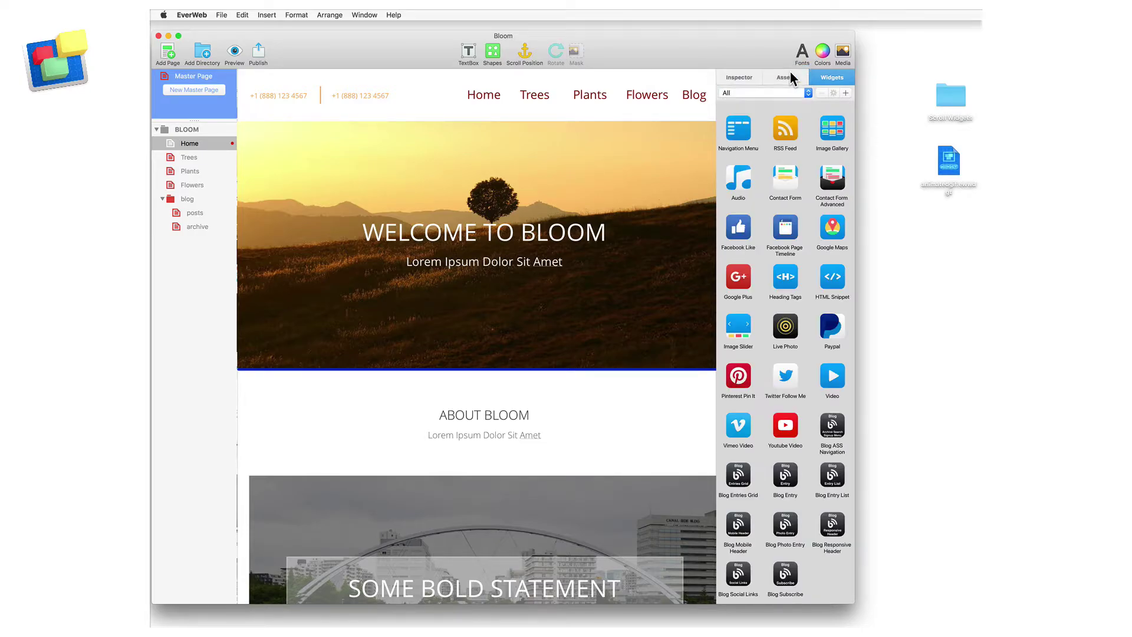
right_click(794, 573)
mouse_move(809, 575)
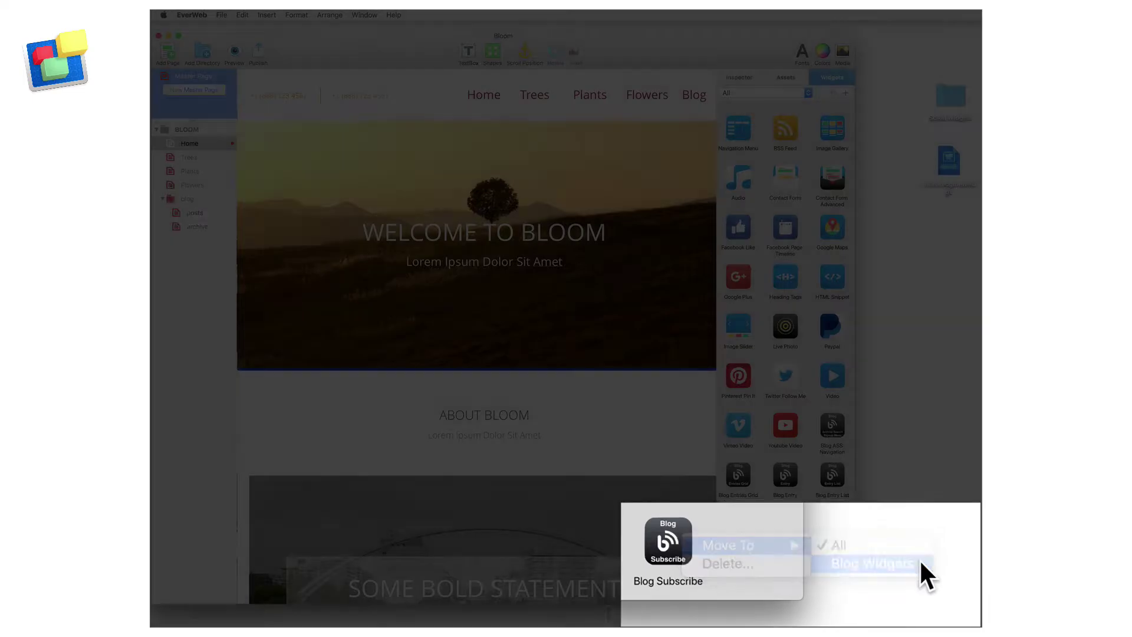
left_click(916, 587)
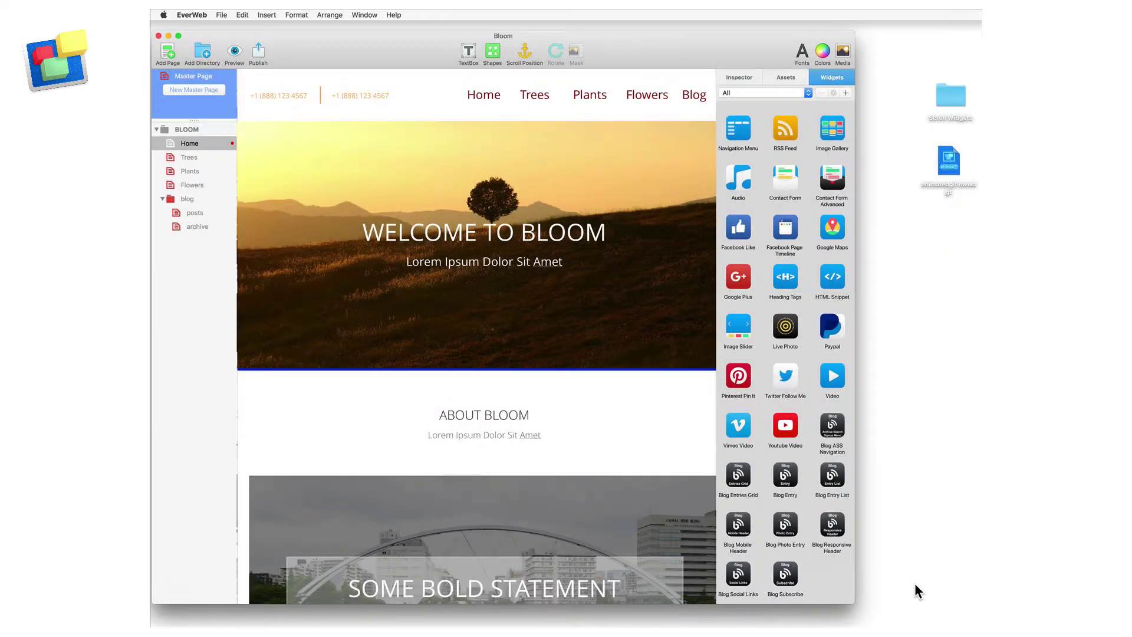
Step: Filter the widget library to show only the Blog Widgets category
left_click(805, 92)
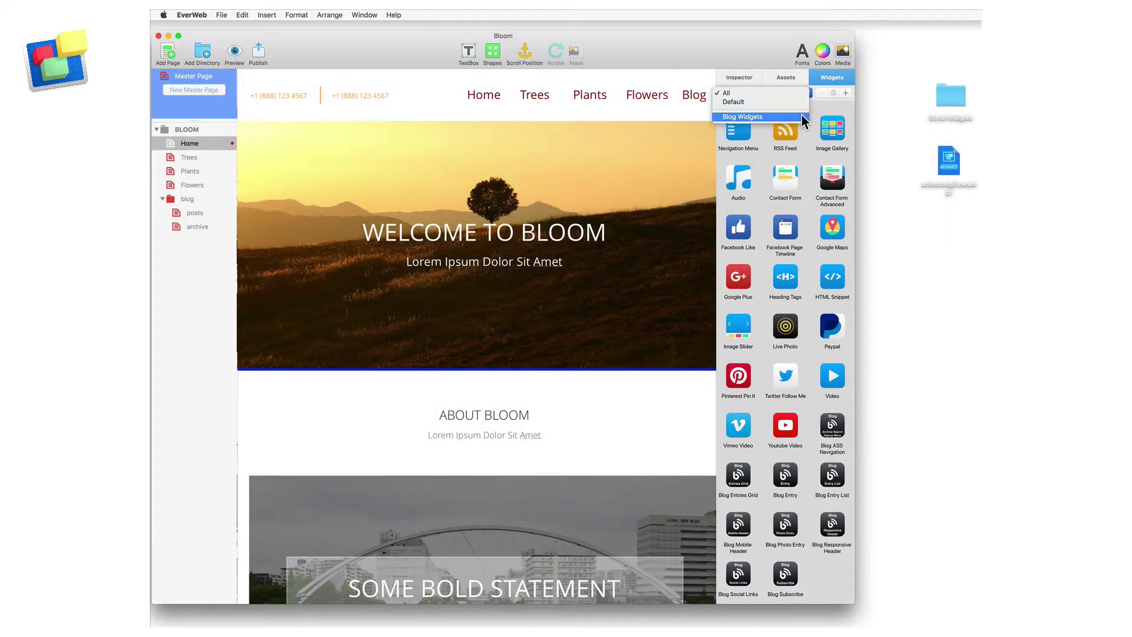
left_click(801, 115)
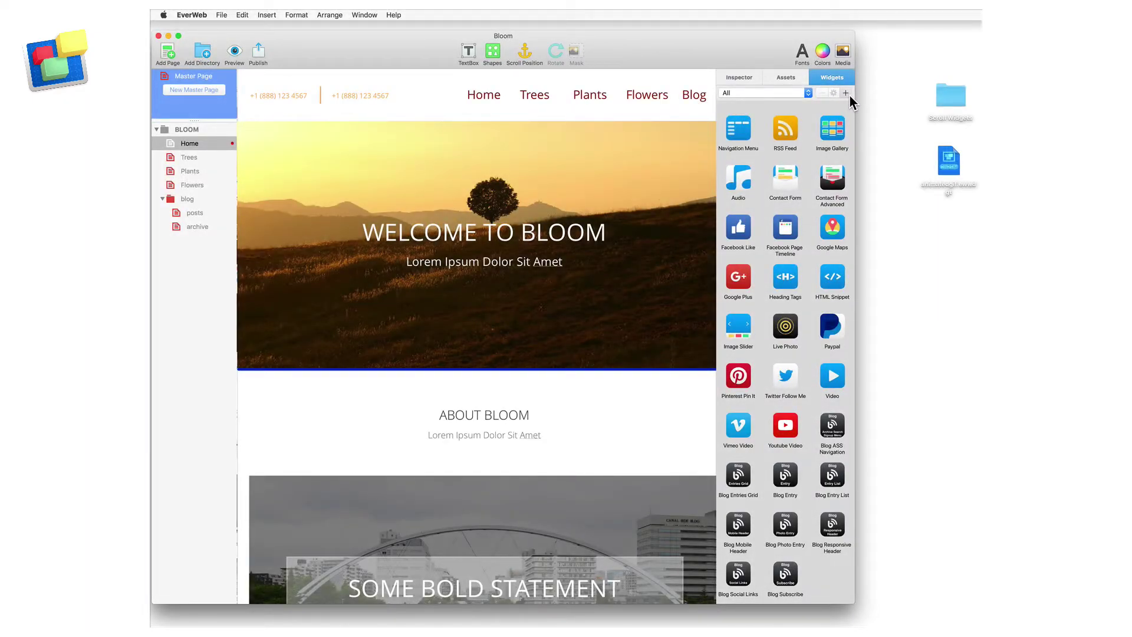
left_click(849, 94)
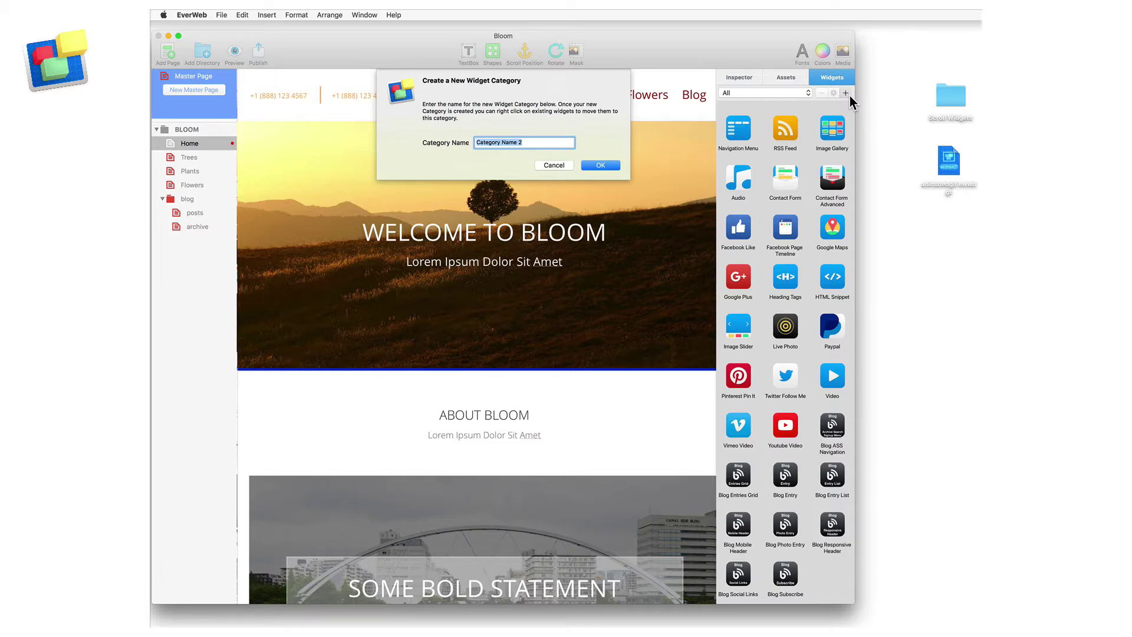
Step: Name the new category 'My Widgets', add the Animated GIF widget to it, then show All
type("My Widgets")
key("Return")
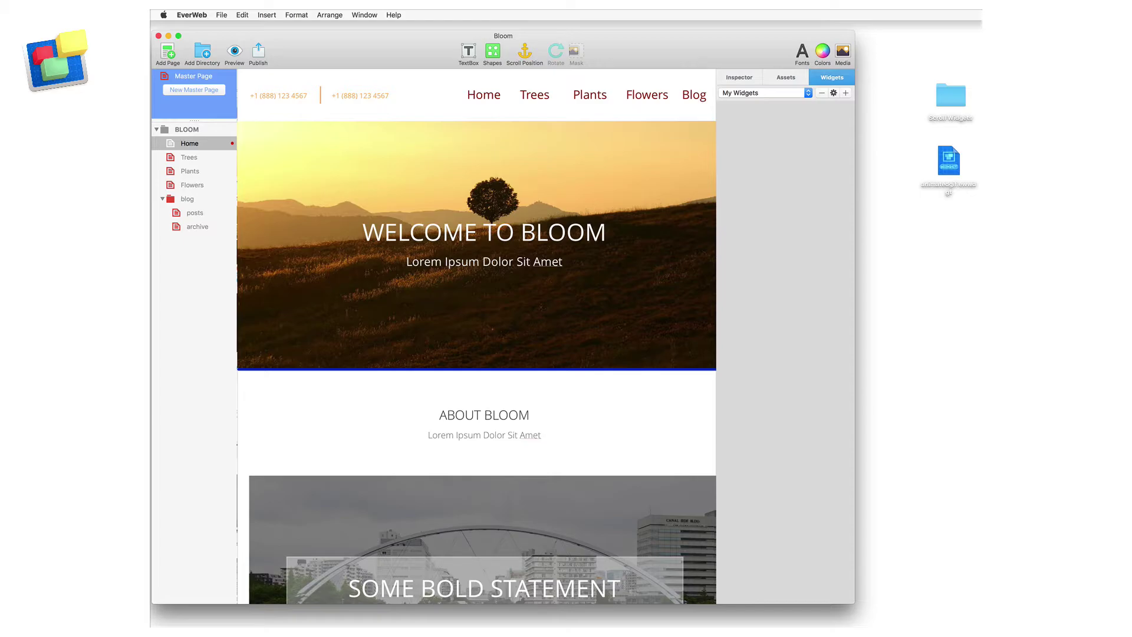
left_click_drag(954, 161, 786, 142)
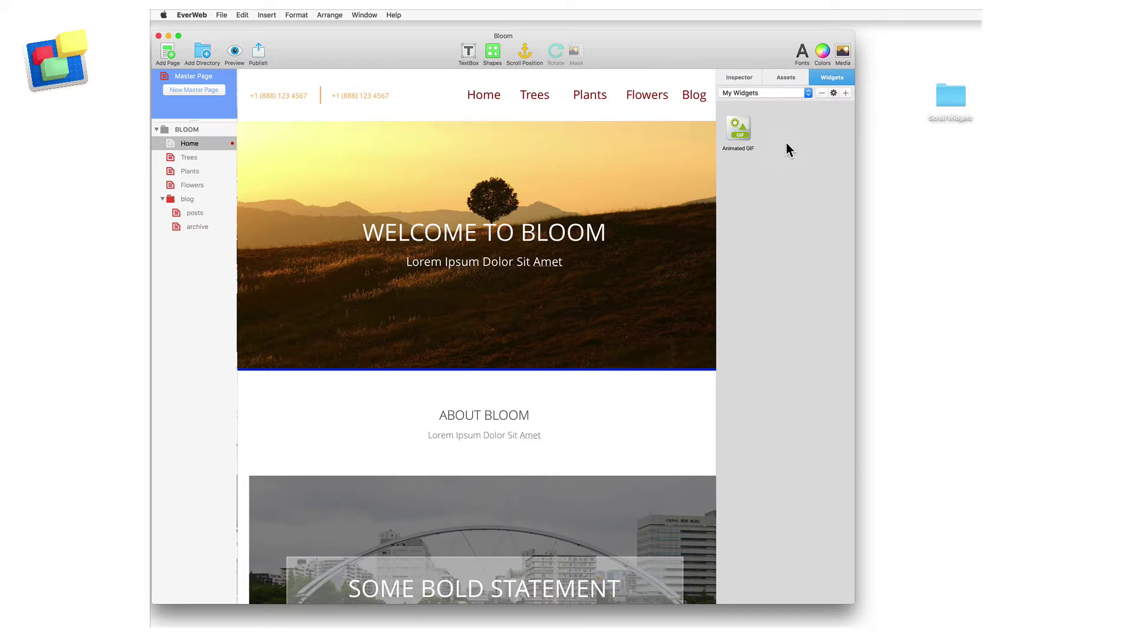
left_click(769, 94)
left_click(770, 61)
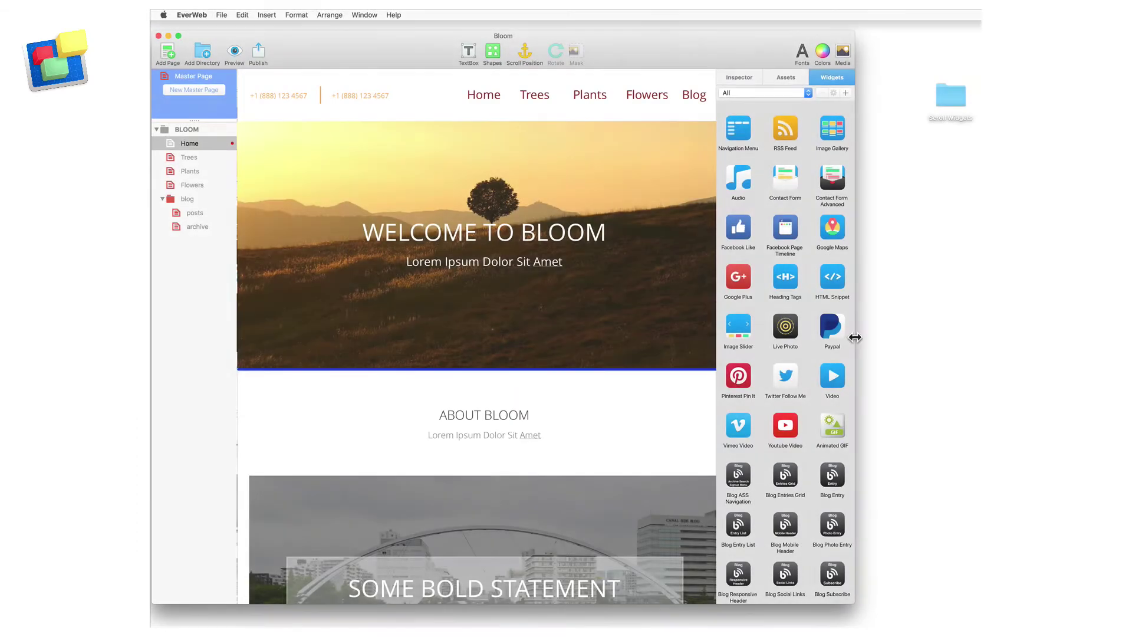
Step: Import the desktop Scroll Widgets folder as a category, then list All widgets
left_click(958, 103)
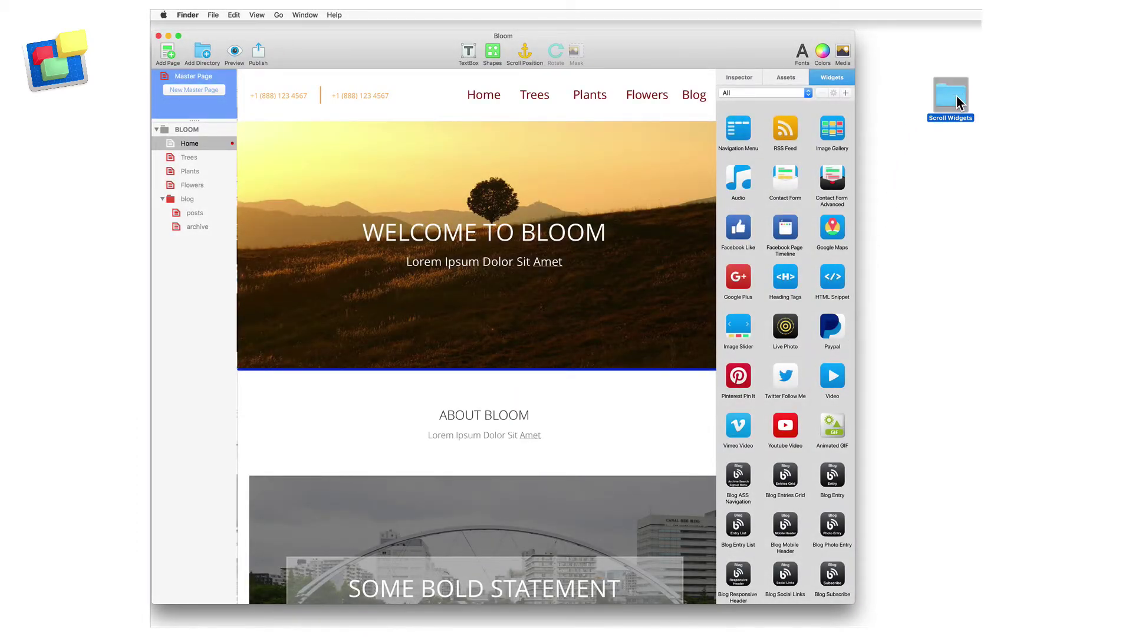
left_click_drag(819, 162, 807, 165)
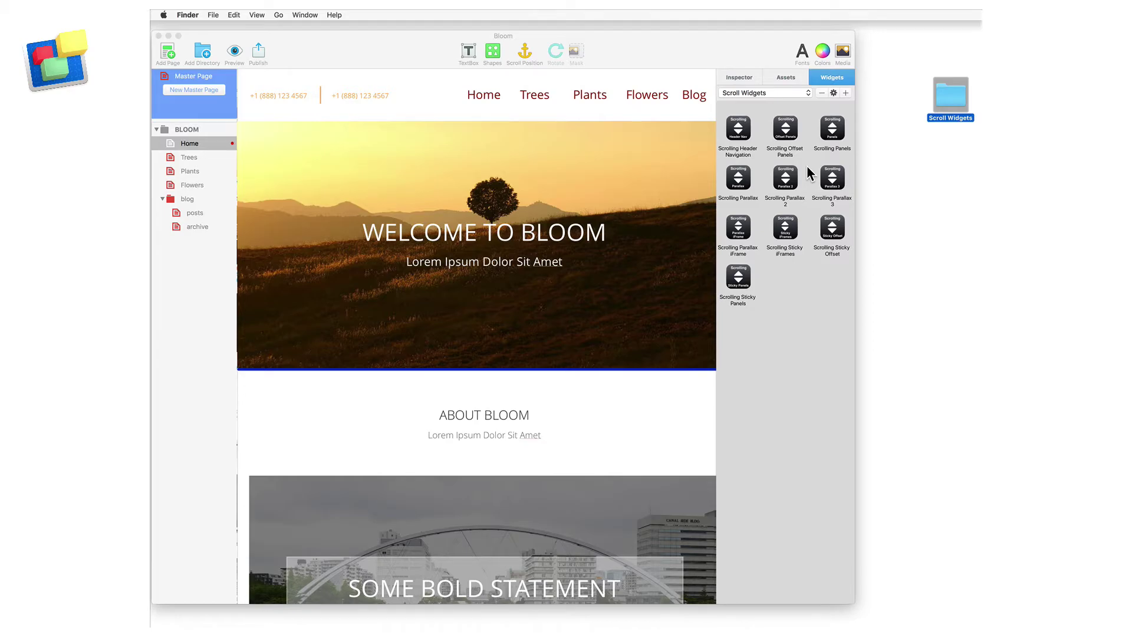
left_click(806, 90)
left_click(805, 90)
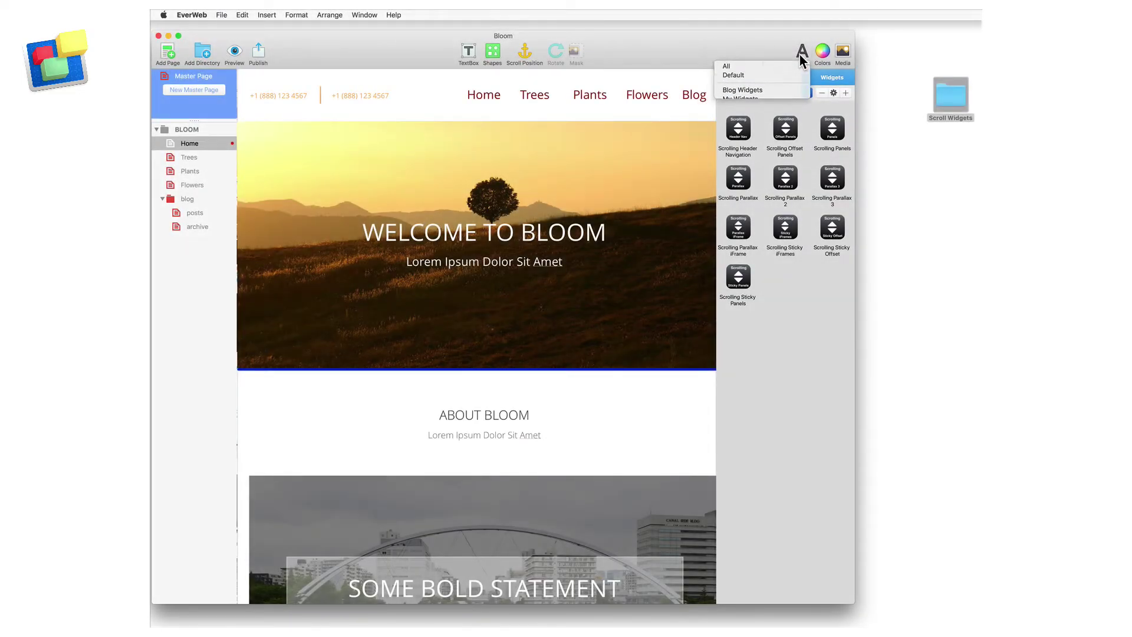
left_click(801, 53)
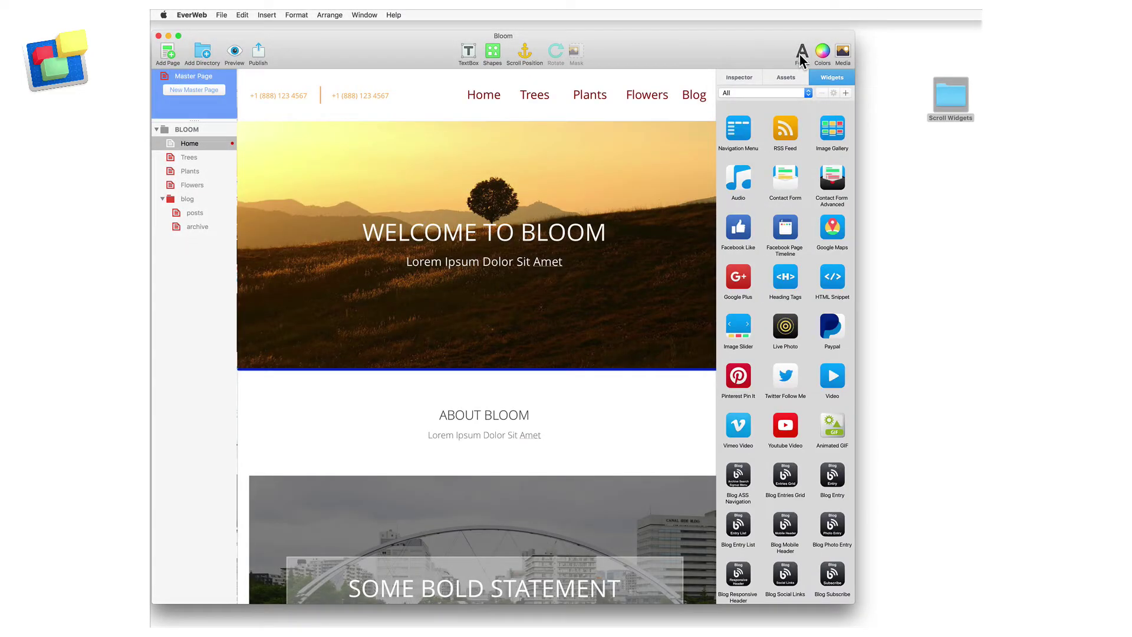
Step: Select the My Widgets category and type 'Animated' as its new name
left_click(806, 93)
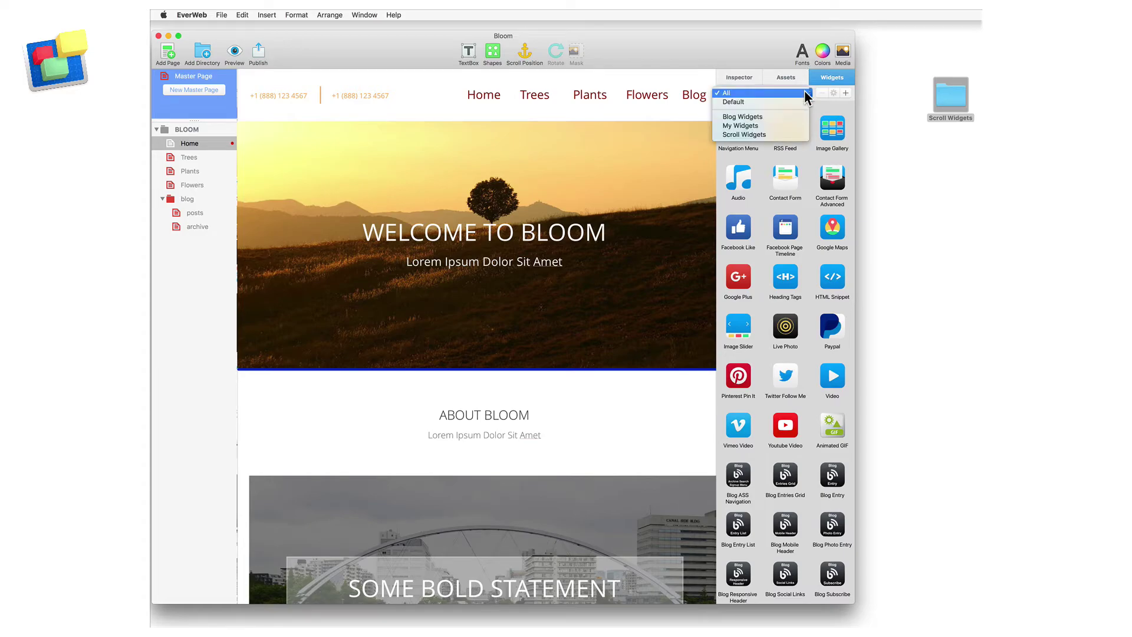
left_click(787, 123)
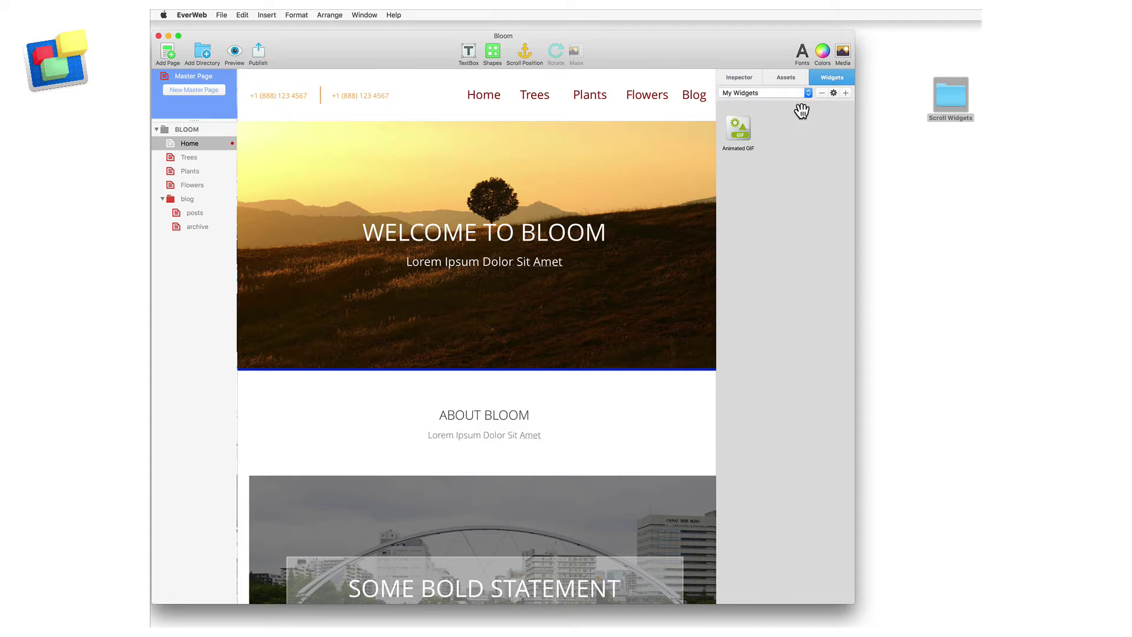
left_click(833, 93)
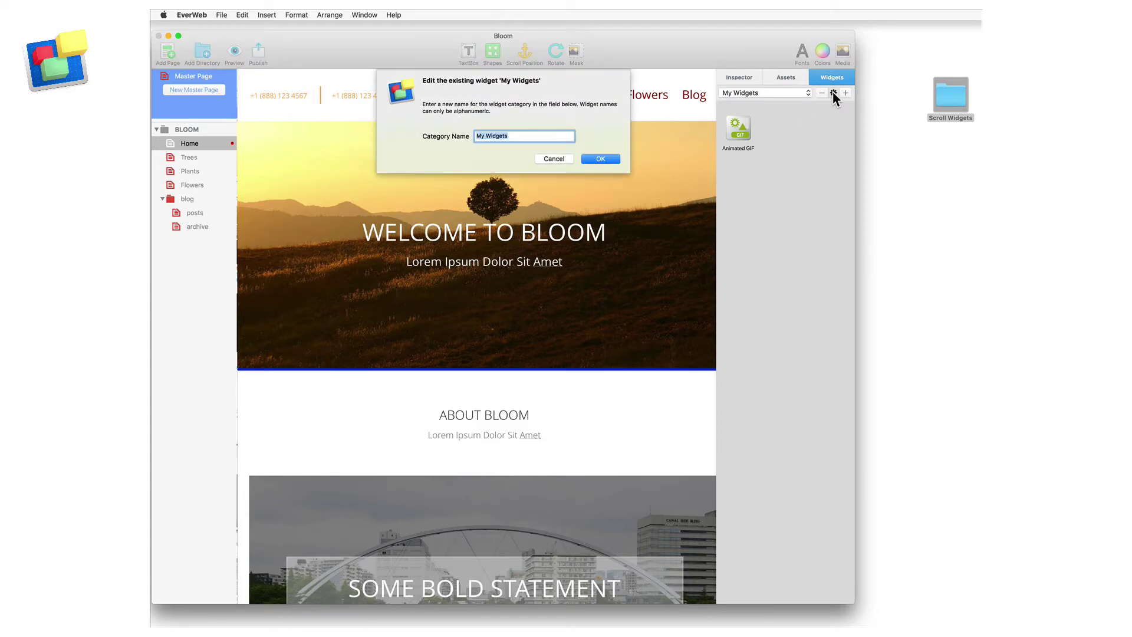
type("Animated")
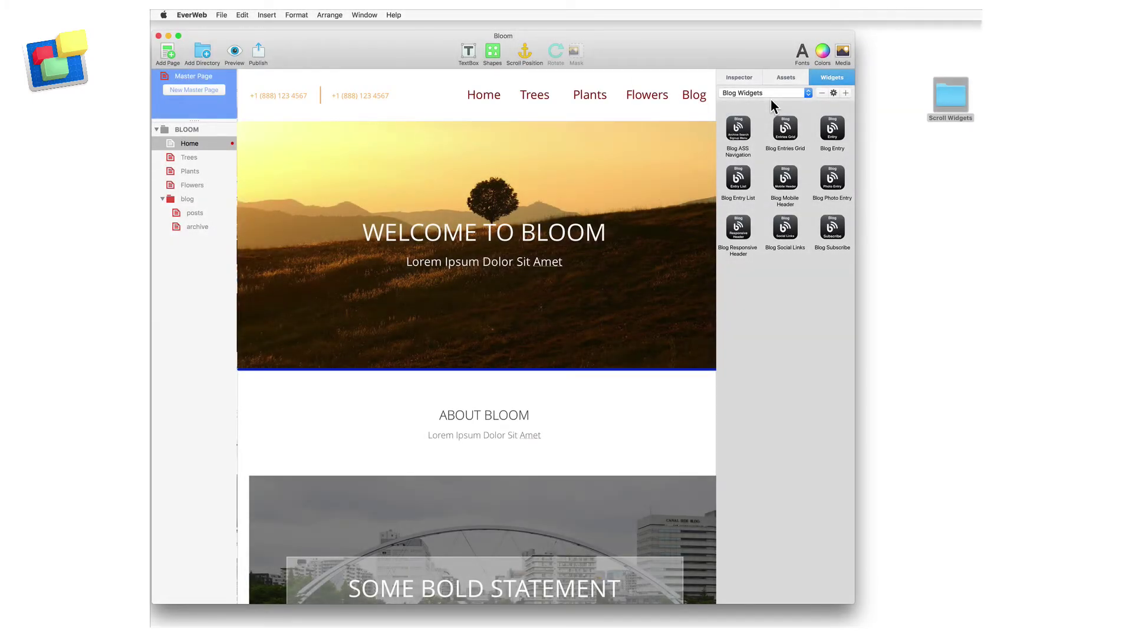
Step: Delete Blog Subscribe and confirm, leaving eight widgets in Blog Widgets
right_click(840, 231)
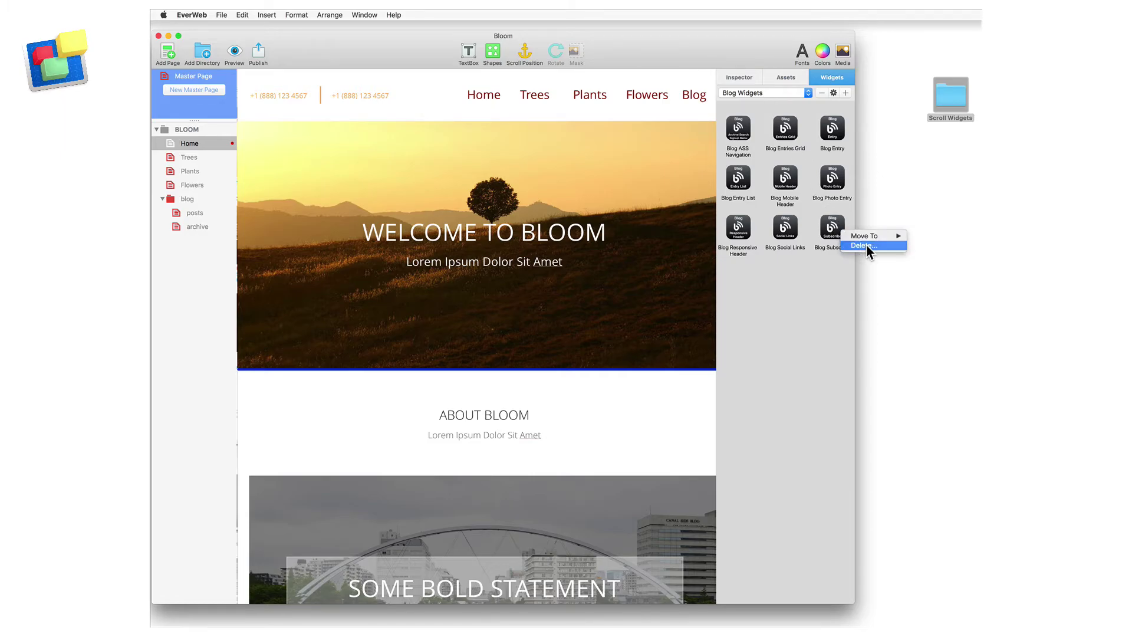
left_click(864, 245)
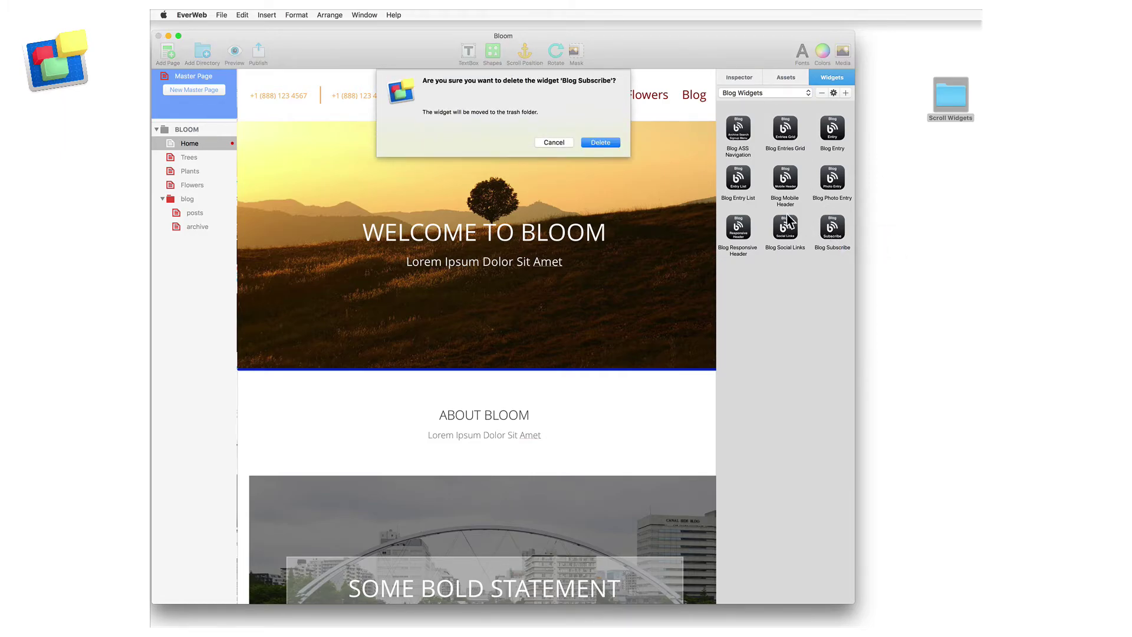
left_click(601, 142)
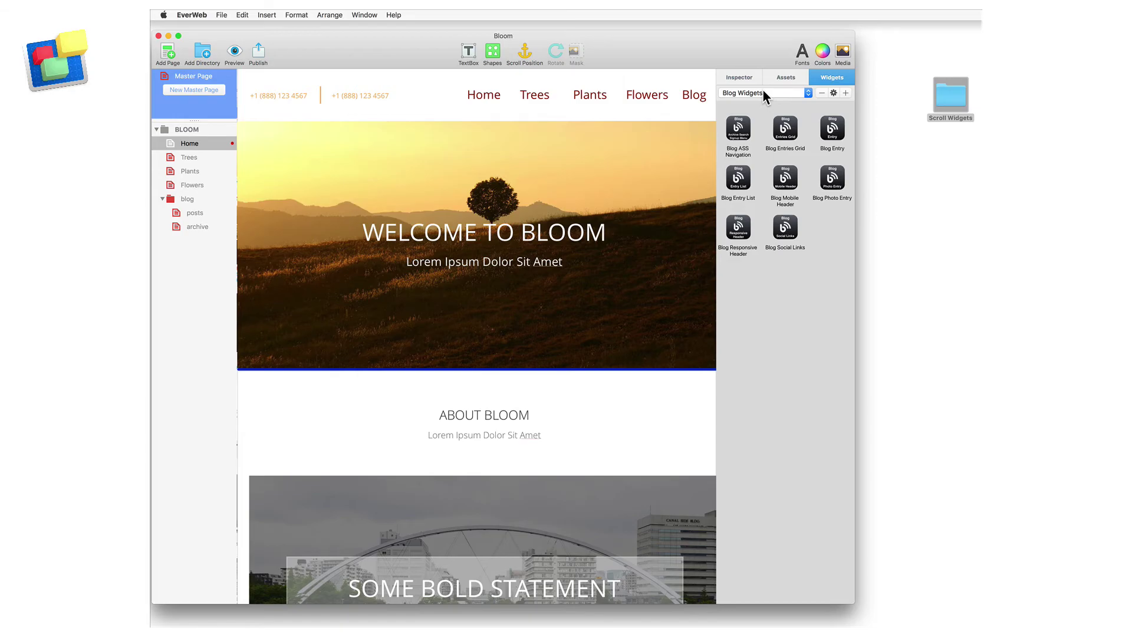
Step: Remove the Animation category, choosing Keep Widgets so Animated GIF remains under All
left_click(763, 90)
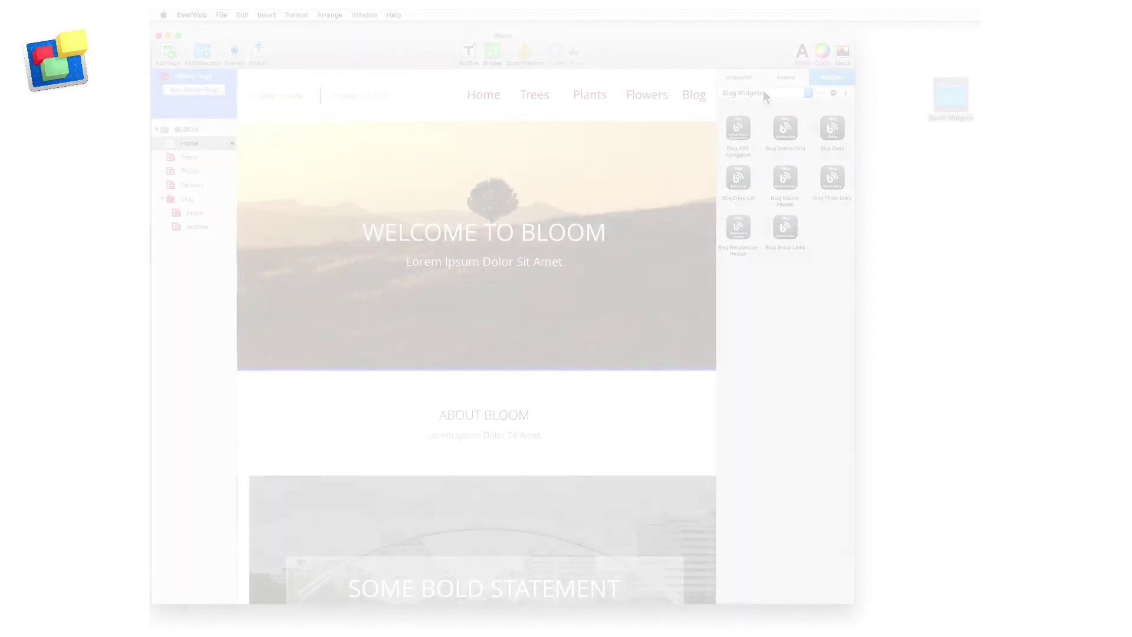
left_click(769, 84)
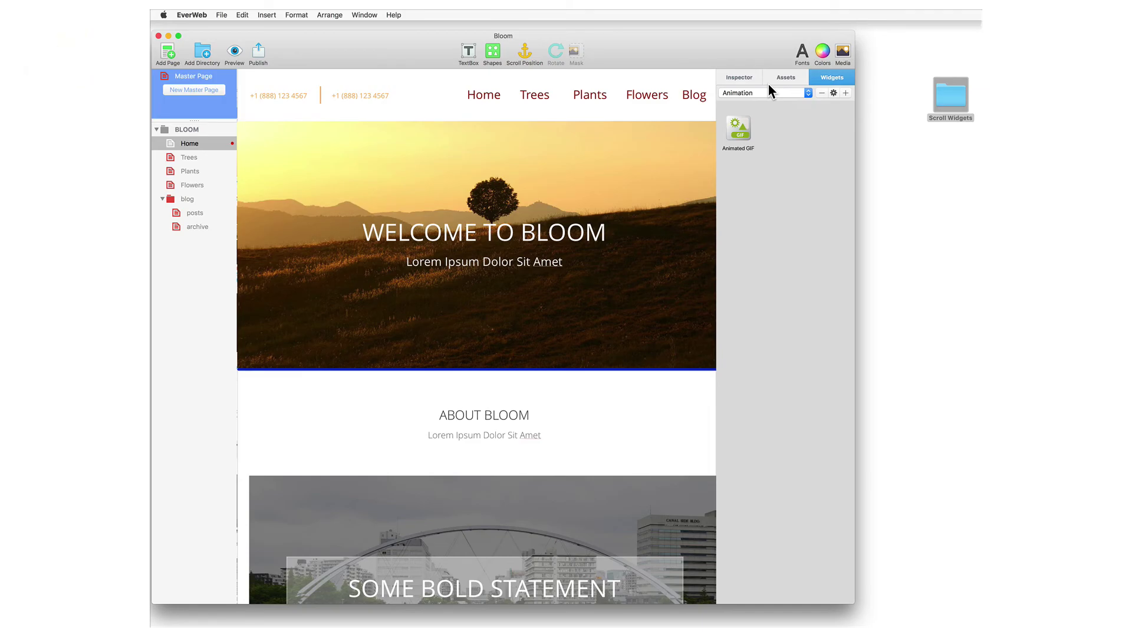
left_click(823, 94)
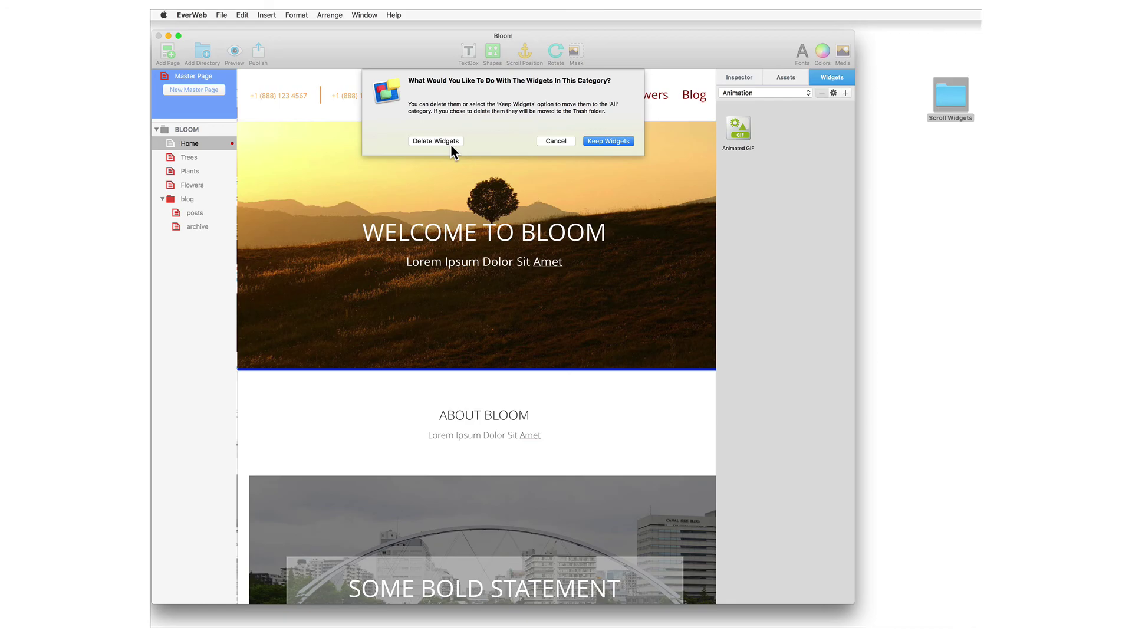
left_click(613, 141)
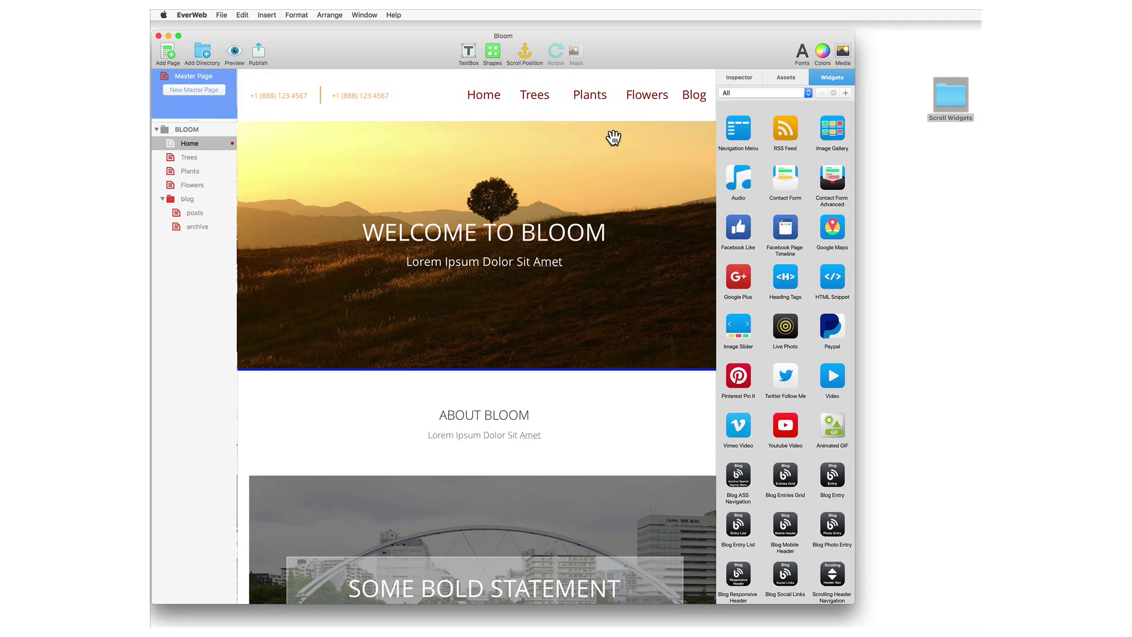